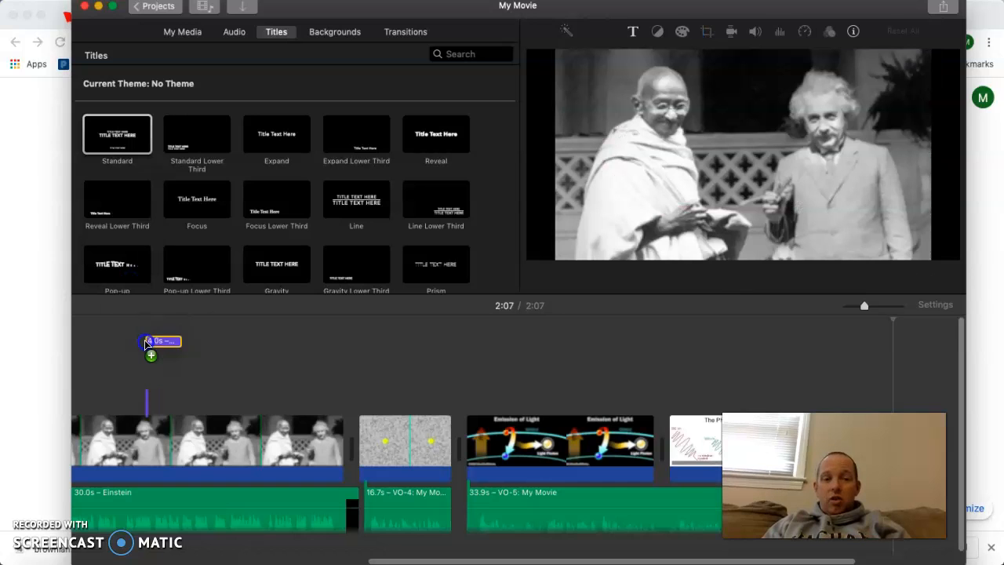
Insert a Standard title between the Gandhi and Einstein photo and the yellow-dot particle clip, and shorten it to 3.0 seconds
{"action": "left_click_drag", "start_coordinate": [145, 340], "coordinate": [363, 441]}
{"action": "left_click", "coordinate": [388, 435]}
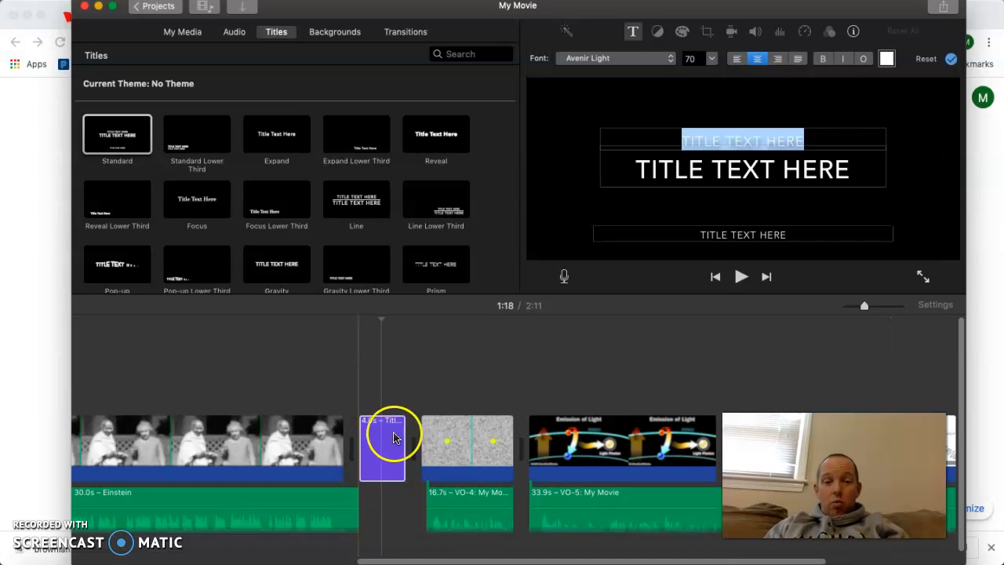
{"action": "left_click_drag", "start_coordinate": [375, 431], "coordinate": [381, 455]}
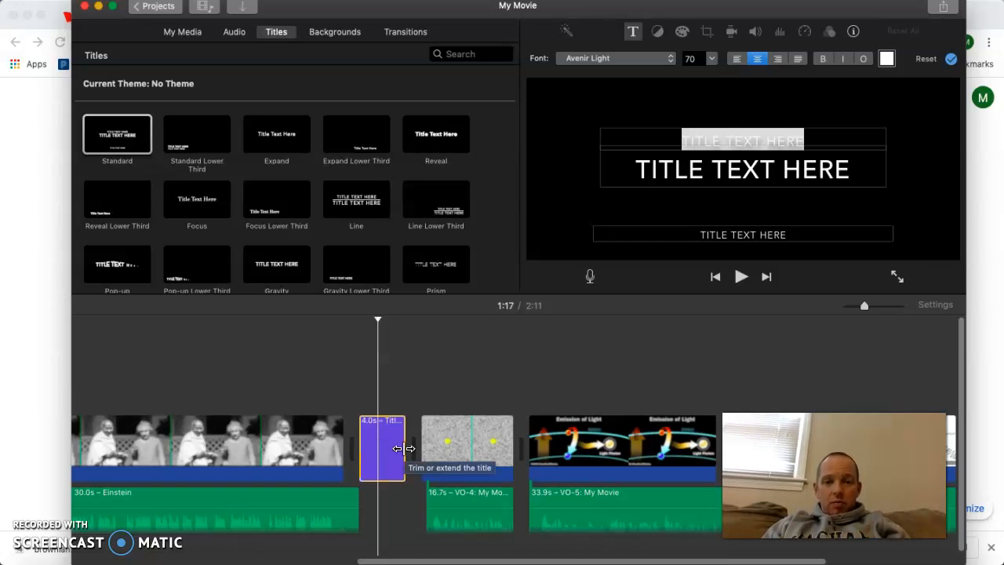
{"action": "left_click_drag", "start_coordinate": [404, 448], "coordinate": [359, 455]}
{"action": "left_click", "coordinate": [365, 444]}
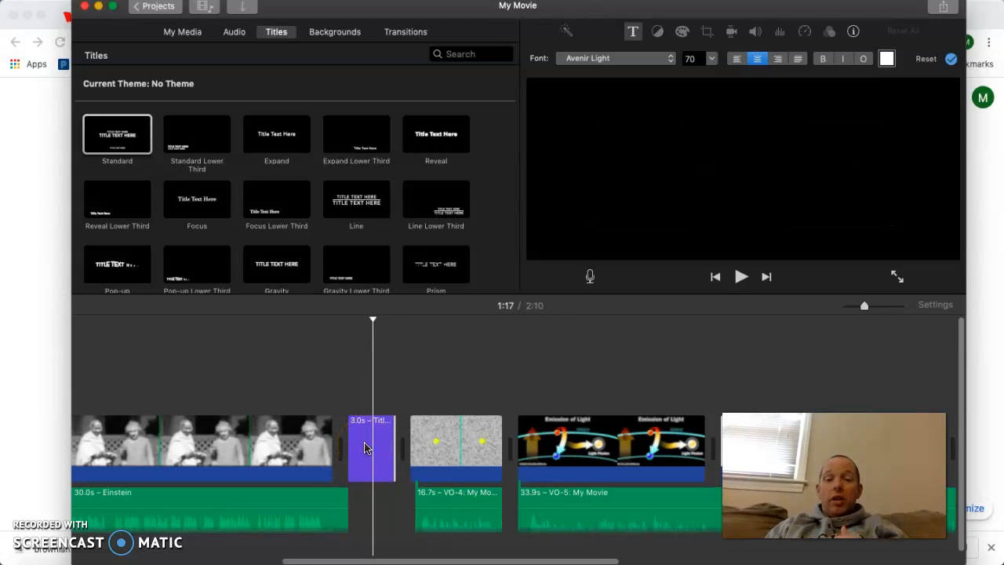
Clear the upper line of placeholder text in the new title and delete the title from the timeline
{"action": "double_click", "coordinate": [377, 446]}
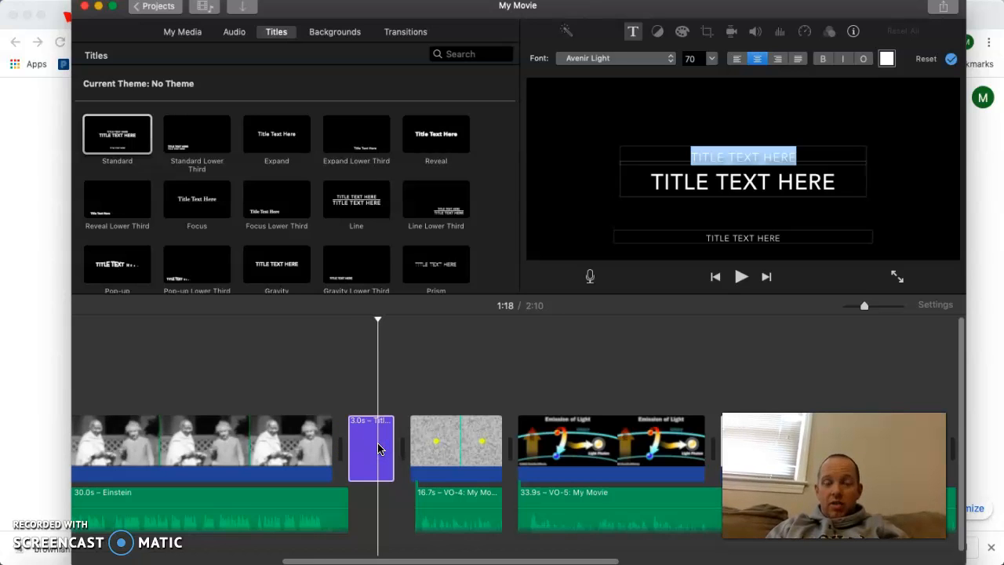
{"action": "key", "text": "BackSpace"}
{"action": "right_click", "coordinate": [377, 448]}
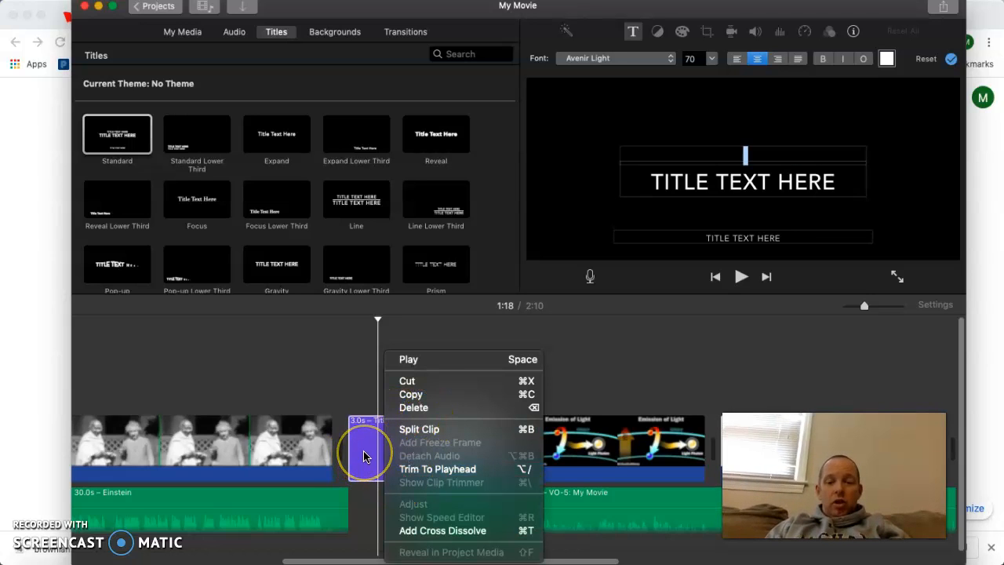
{"action": "left_click", "coordinate": [415, 408]}
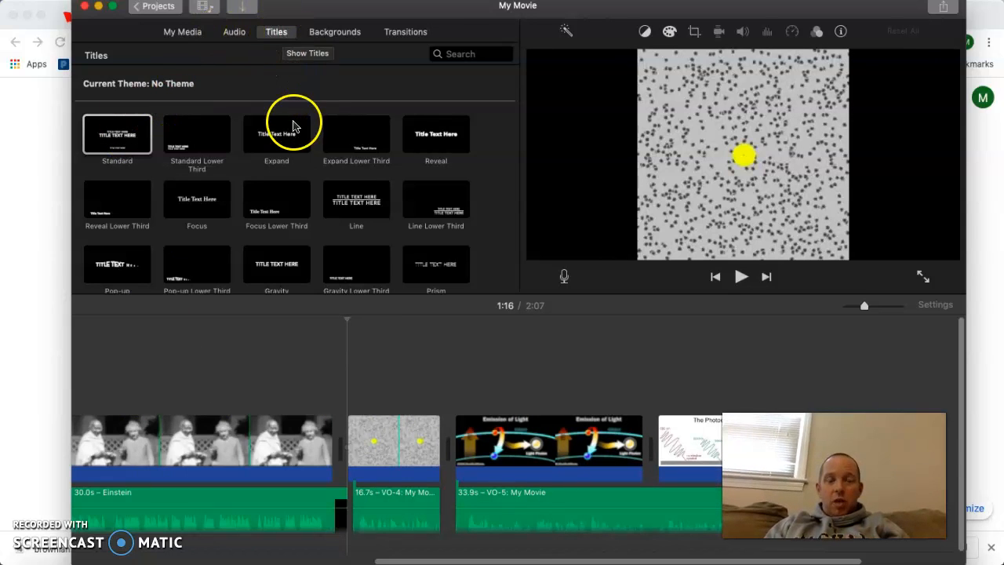
Look through the available title styles and the clips in the project media
{"action": "left_click", "coordinate": [296, 209]}
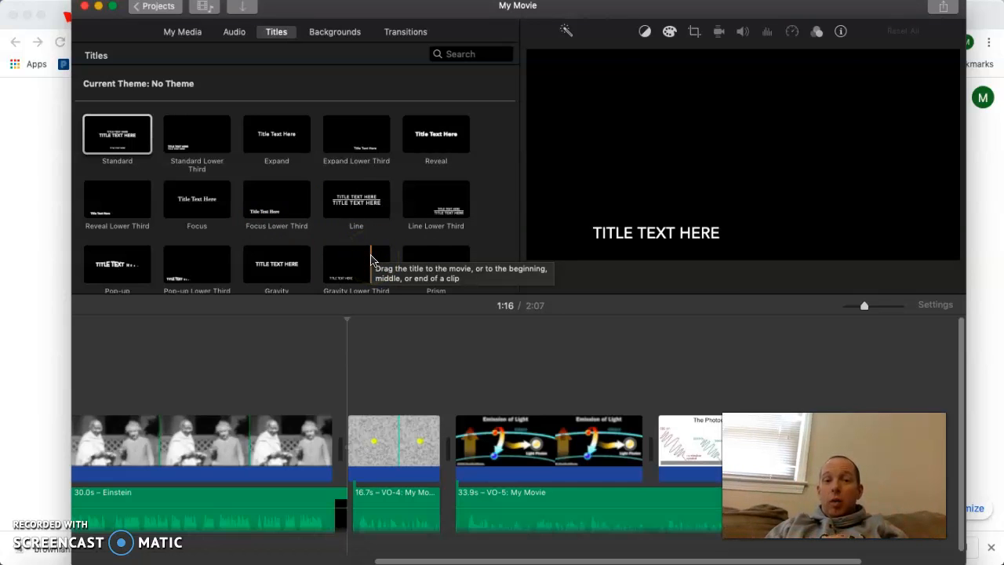
{"action": "left_click", "coordinate": [101, 113]}
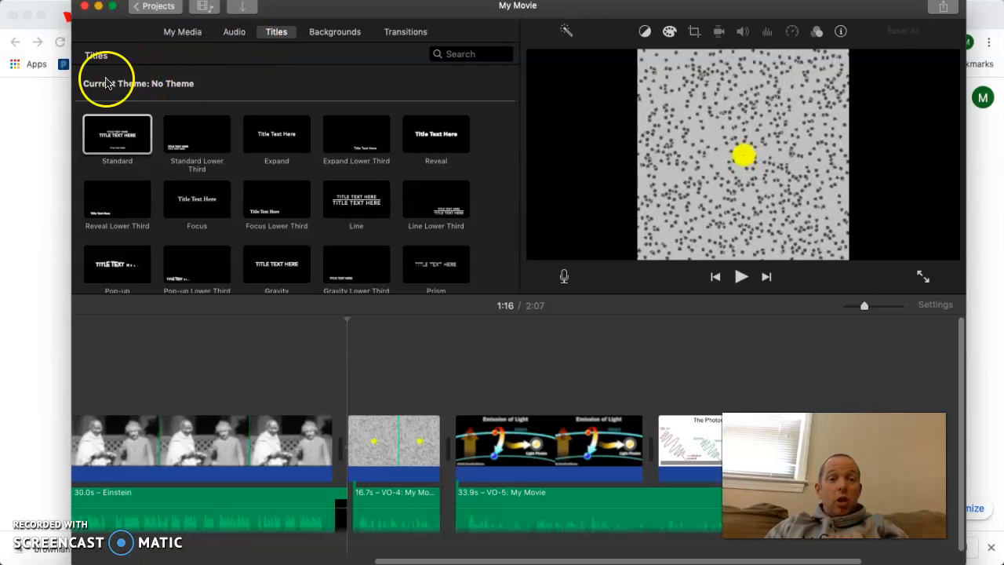
{"action": "left_click", "coordinate": [191, 33]}
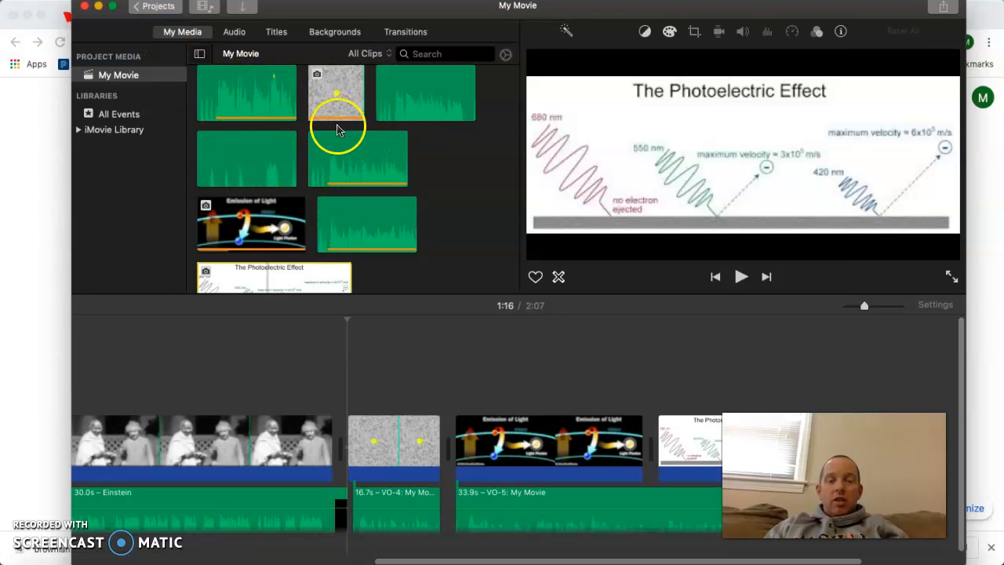
{"action": "scroll", "coordinate": [286, 157], "scroll_direction": "up", "scroll_amount": 5}
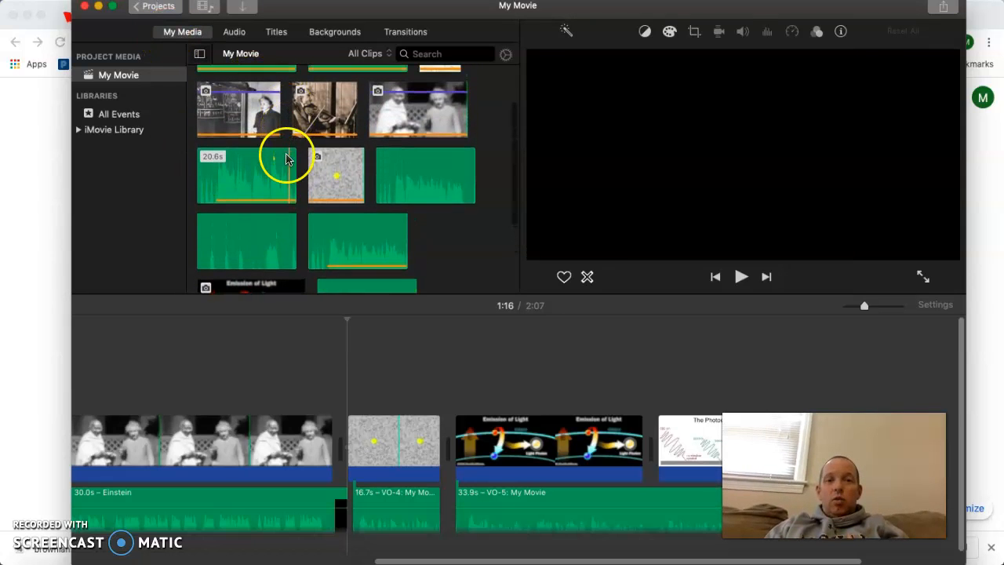
{"action": "scroll", "coordinate": [286, 157], "scroll_direction": "up", "scroll_amount": 4}
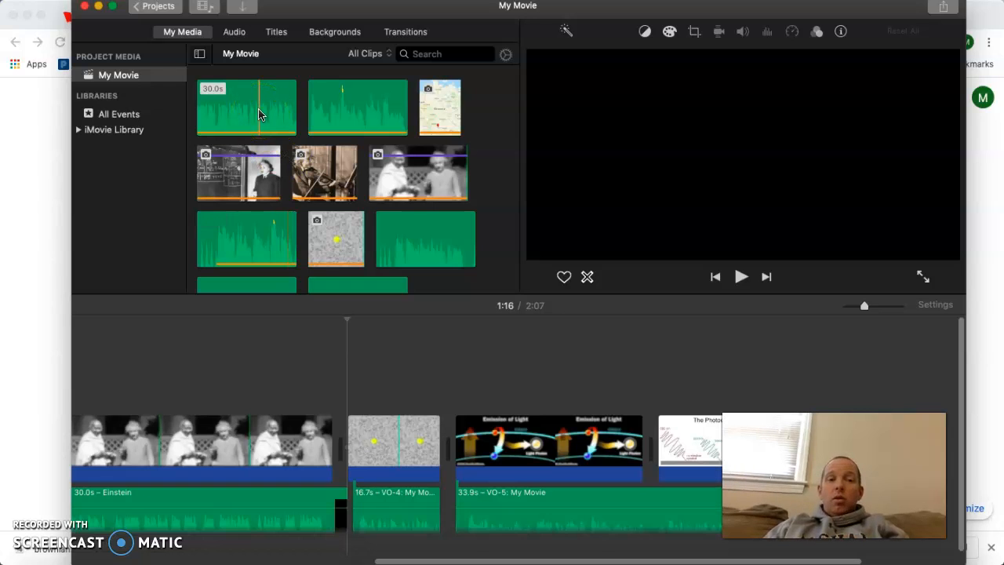
{"action": "left_click", "coordinate": [247, 96]}
{"action": "left_click", "coordinate": [179, 31]}
{"action": "left_click", "coordinate": [273, 110]}
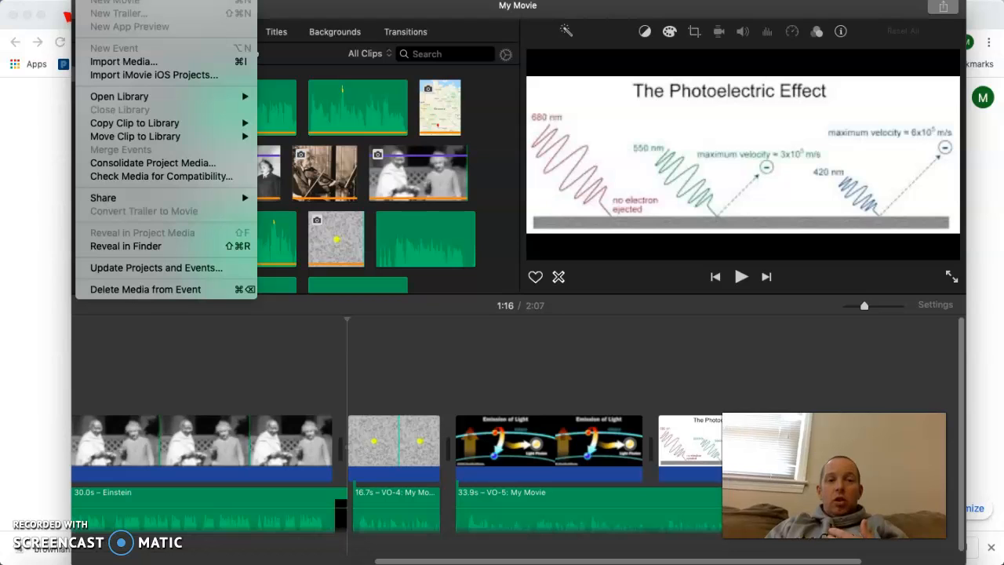
{"action": "left_click_drag", "start_coordinate": [94, 0], "coordinate": [126, 64]}
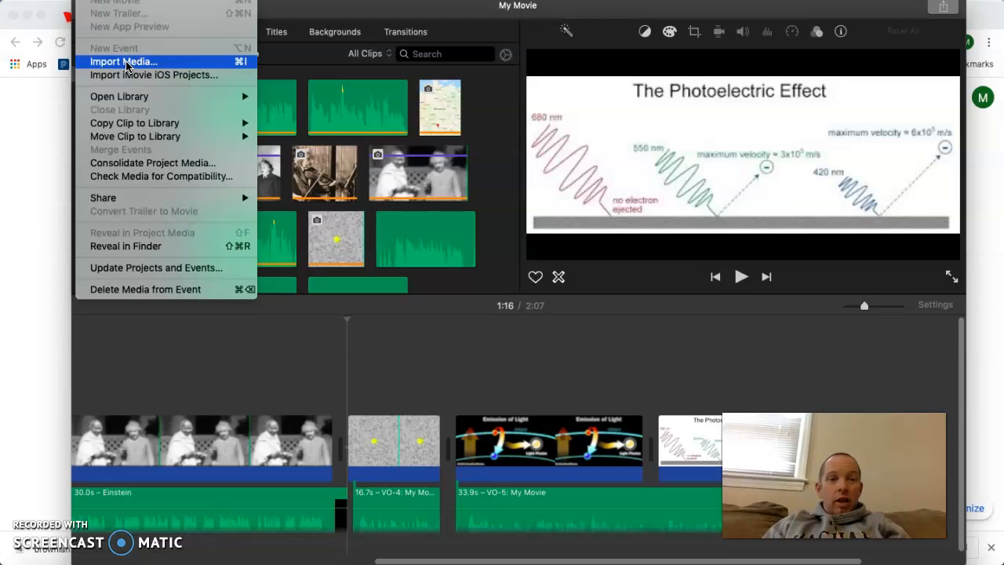
{"action": "left_click", "coordinate": [38, 197]}
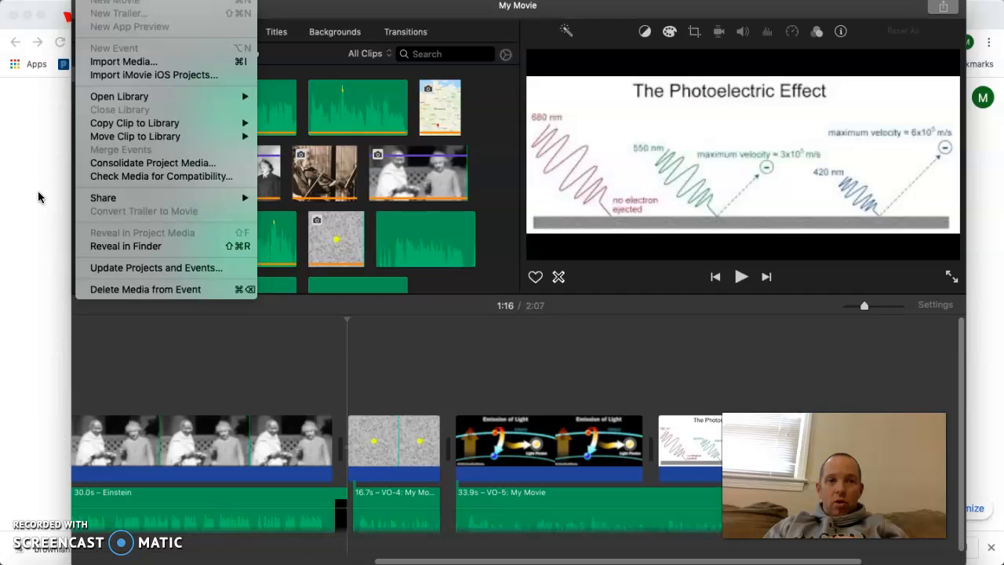
Switch to Chrome and search Google Images for "e = mc2"
{"action": "left_click", "coordinate": [39, 196]}
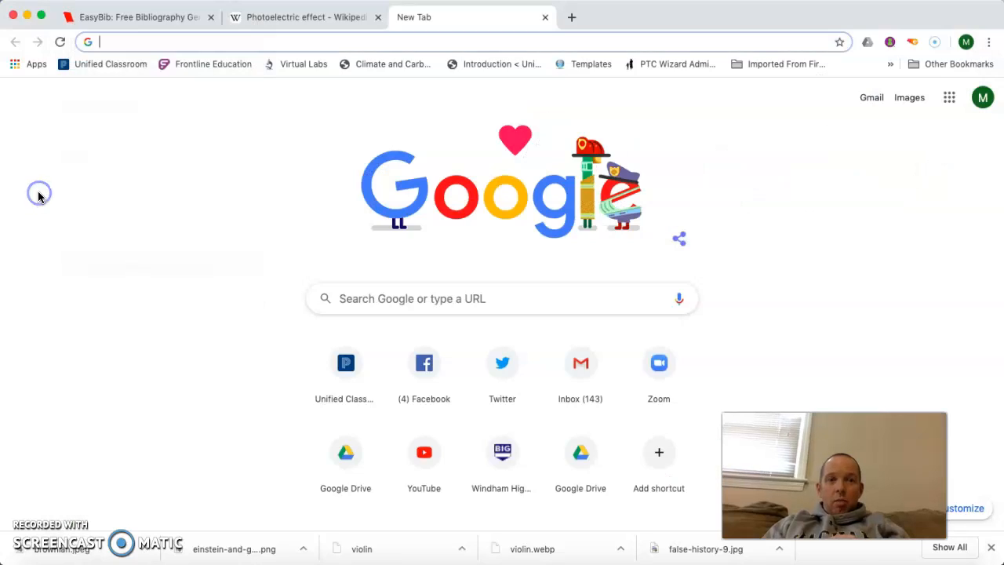
{"action": "left_click", "coordinate": [461, 297]}
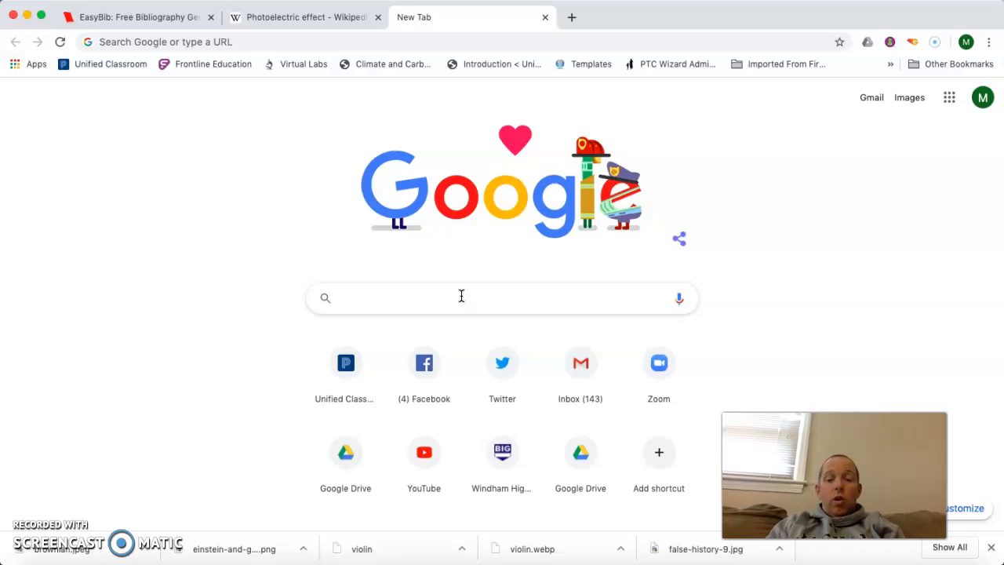
{"action": "type", "text": "e"}
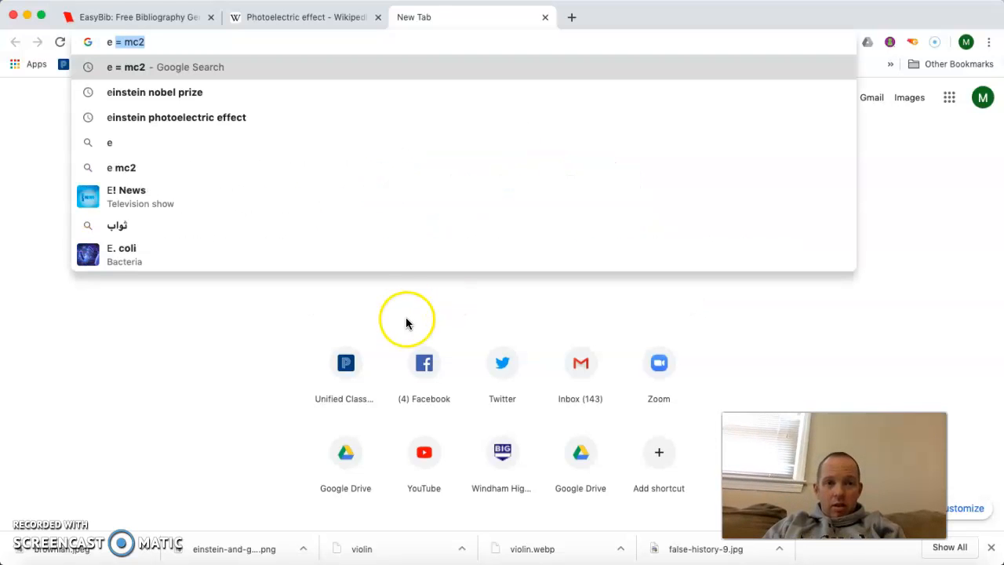
{"action": "left_click", "coordinate": [256, 75]}
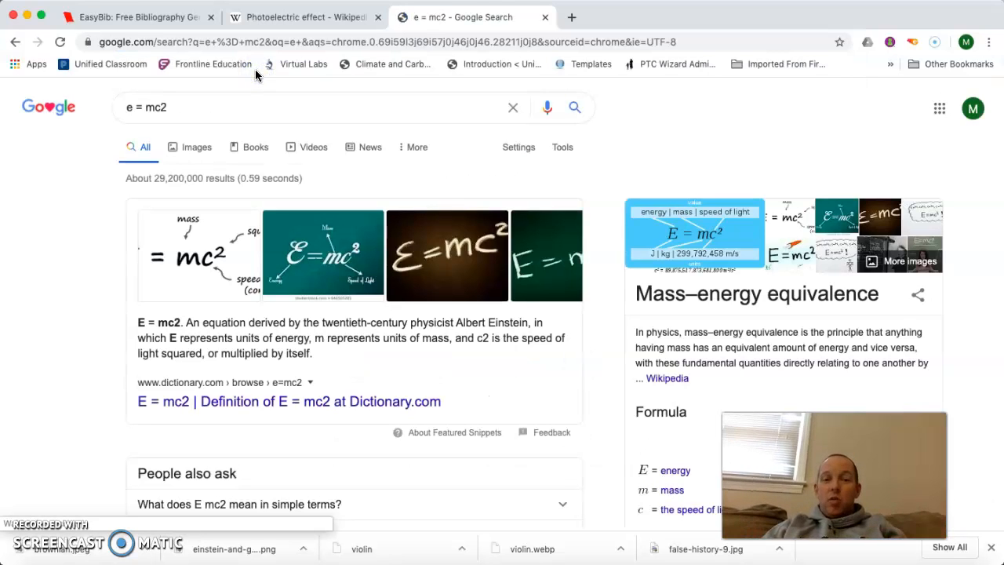
{"action": "left_click", "coordinate": [209, 153]}
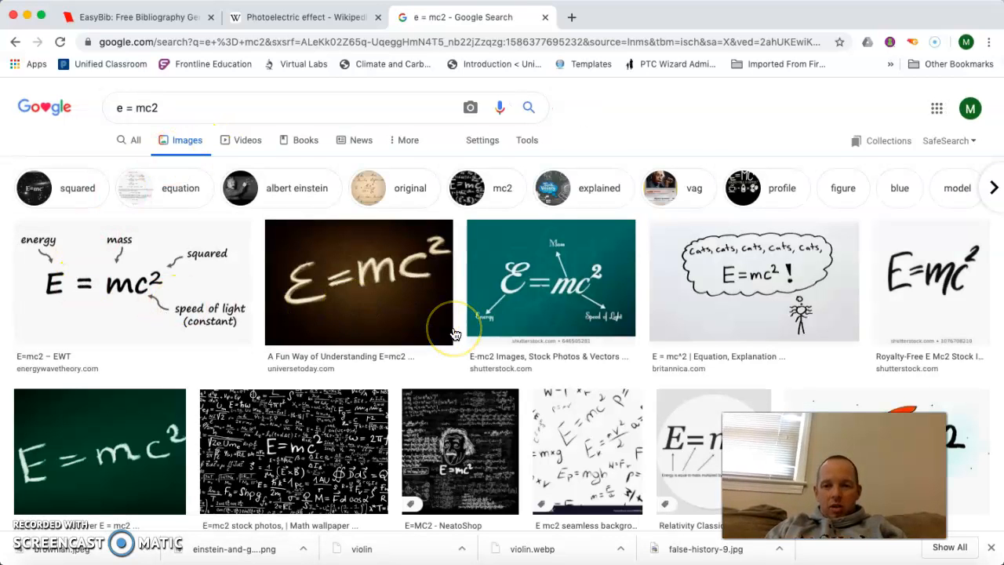
Save the E=mc2 image with the red rocket to the Desktop as a JPEG named "rocket"
{"action": "scroll", "coordinate": [454, 333], "scroll_direction": "down", "scroll_amount": 5}
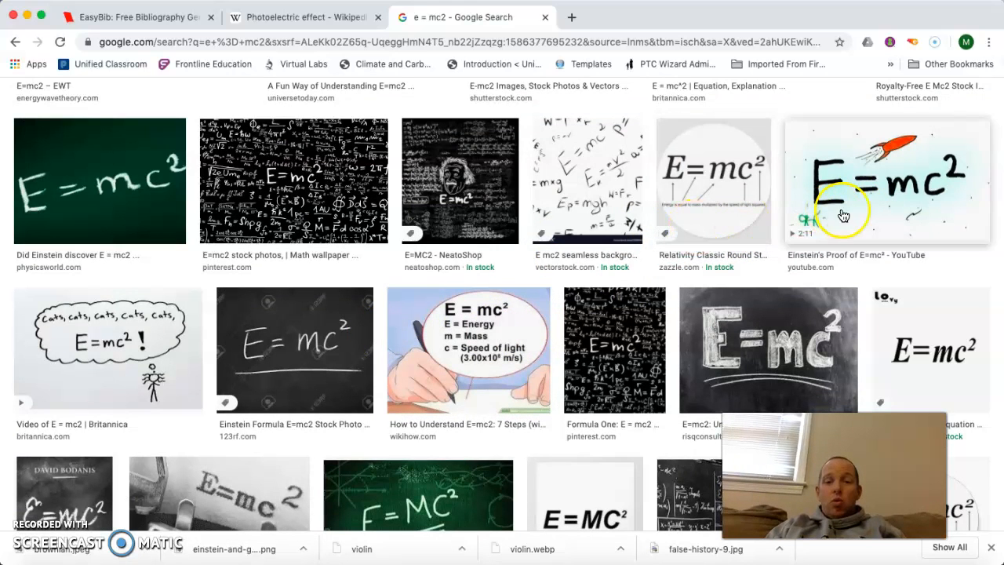
{"action": "scroll", "coordinate": [407, 421], "scroll_direction": "down", "scroll_amount": 2}
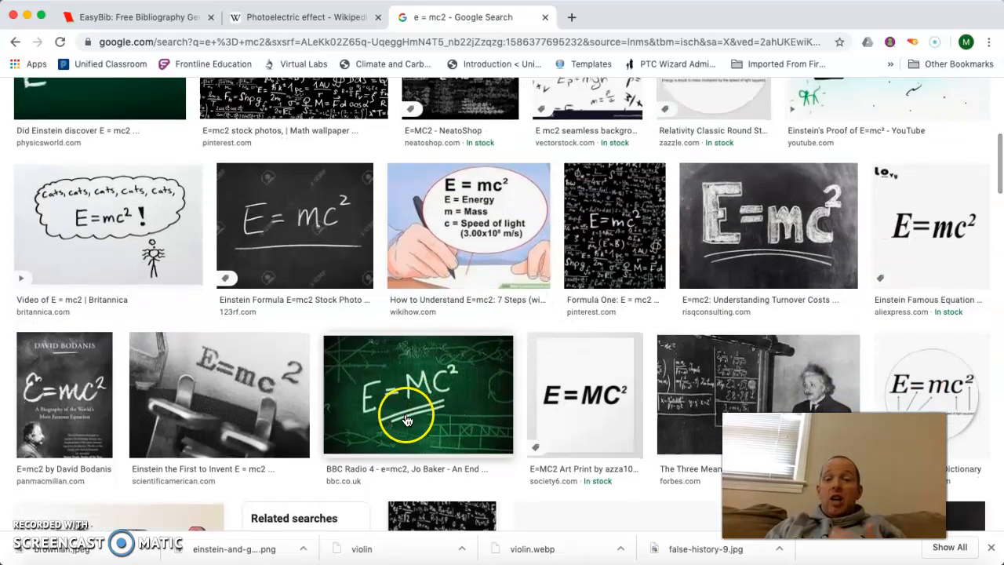
{"action": "scroll", "coordinate": [582, 411], "scroll_direction": "up", "scroll_amount": 3}
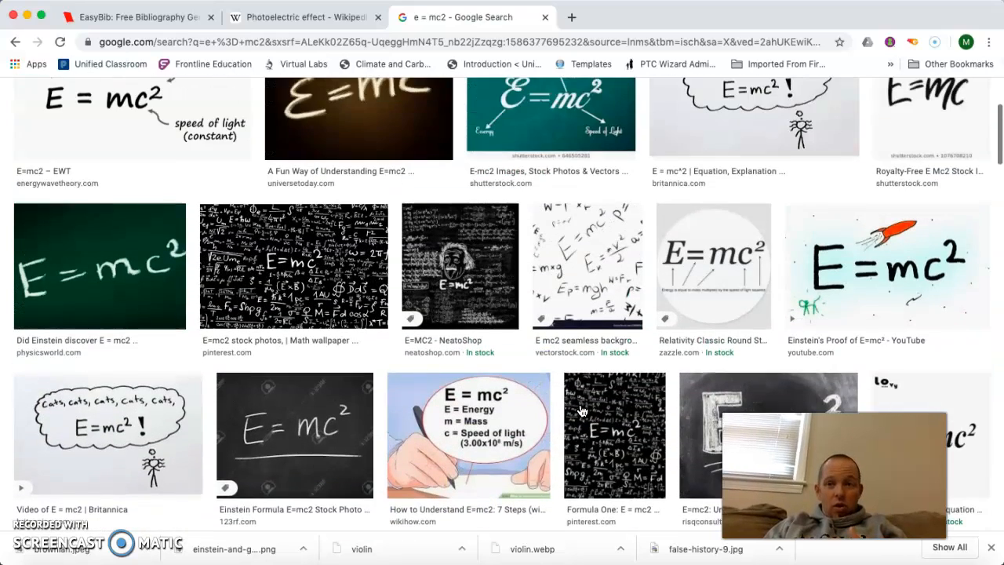
{"action": "right_click", "coordinate": [876, 275]}
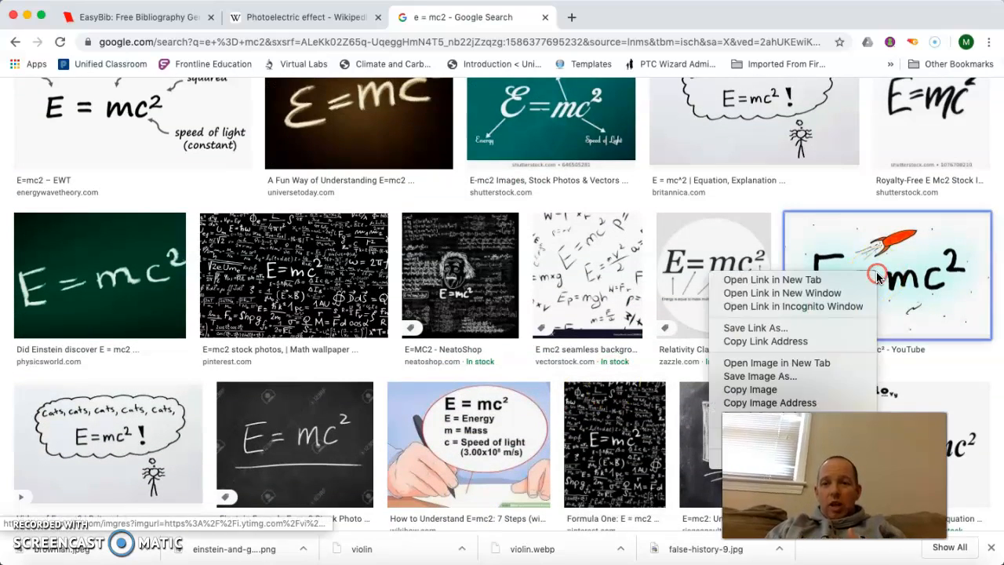
{"action": "left_click", "coordinate": [775, 378]}
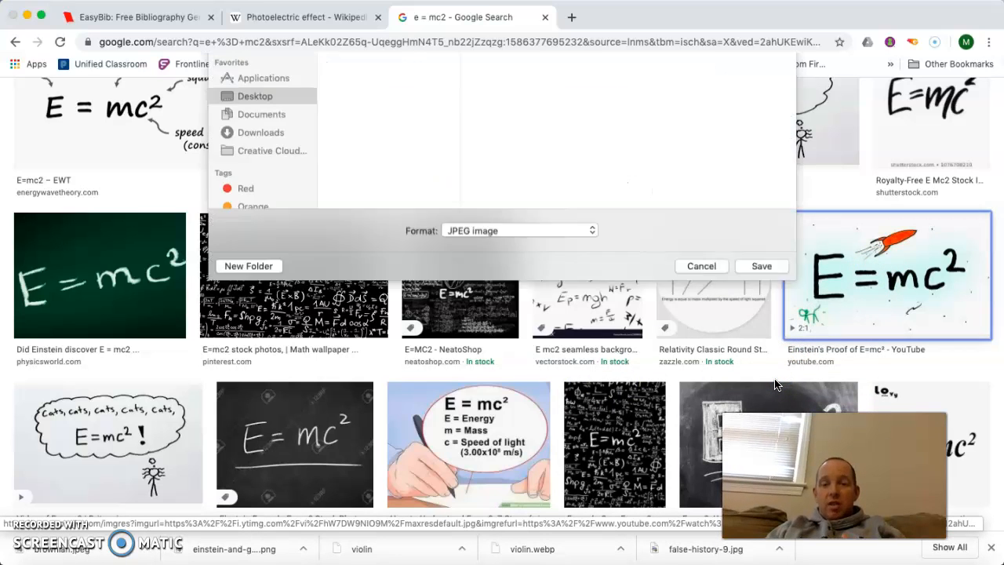
{"action": "type", "text": "rocket"}
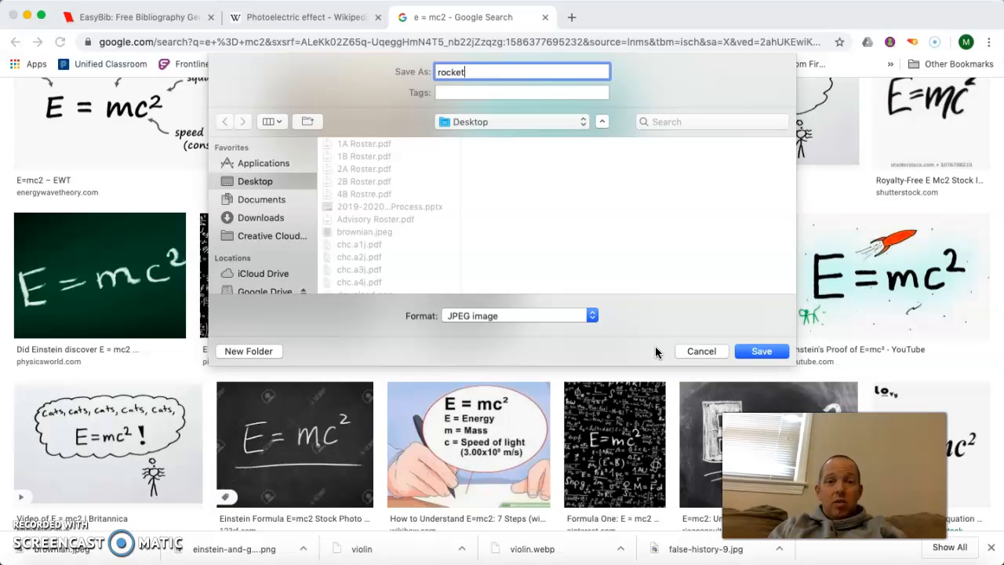
{"action": "key", "text": "Return"}
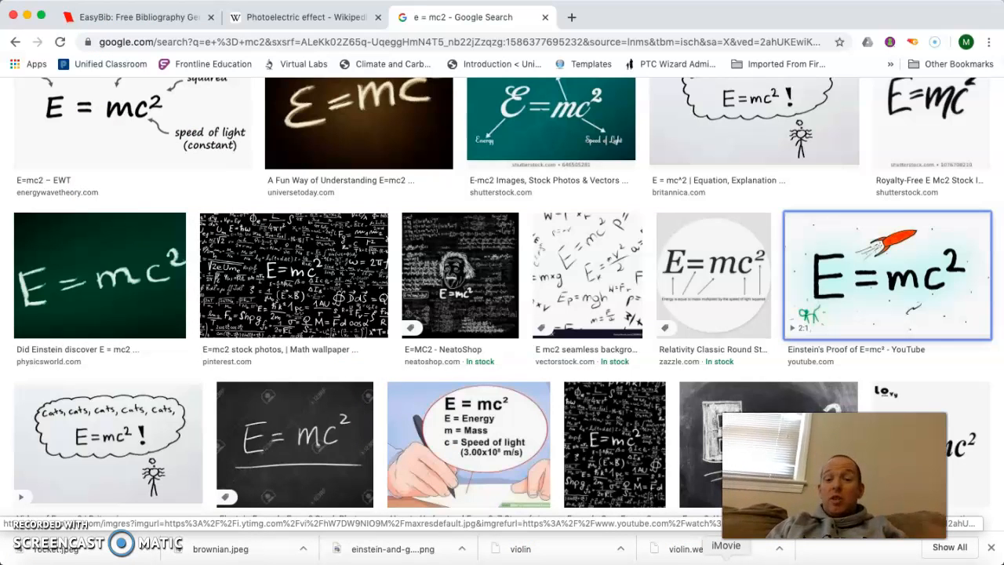
Switch back to iMovie, open the media import for the Desktop folder and select rocket.jpeg
{"action": "left_click", "coordinate": [726, 558]}
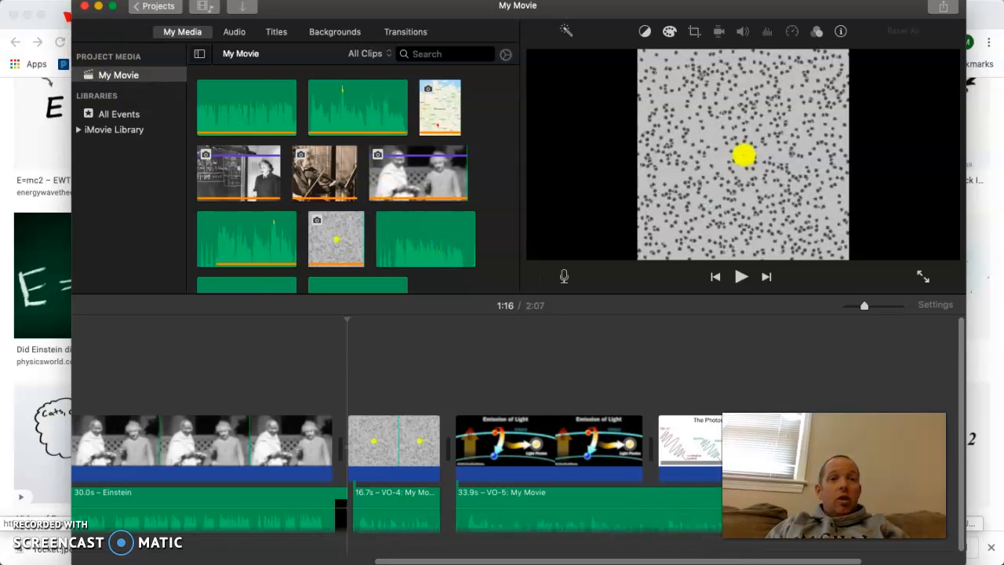
{"action": "left_click", "coordinate": [87, 0]}
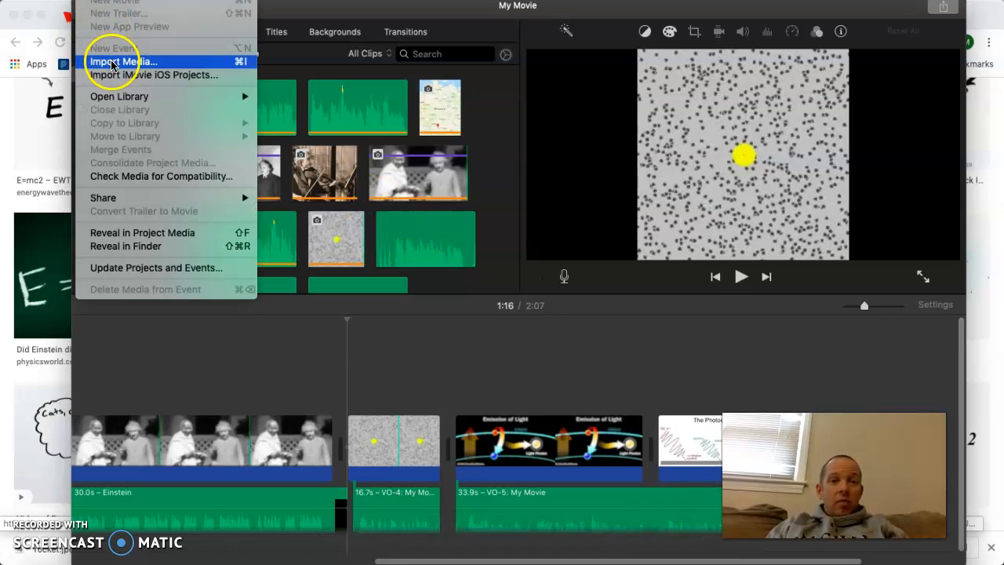
{"action": "key", "text": "Escape"}
{"action": "left_click", "coordinate": [280, 168]}
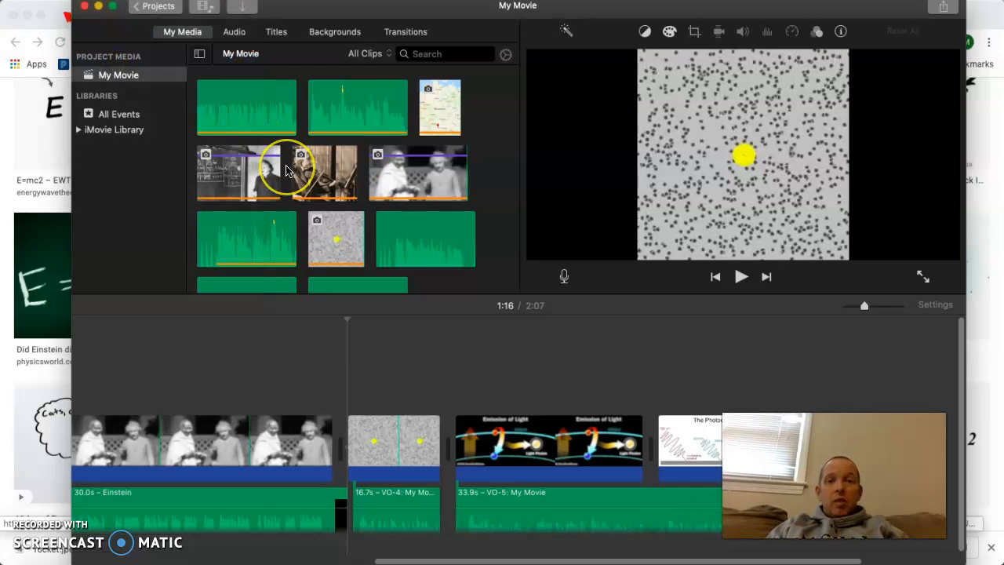
{"action": "scroll", "coordinate": [283, 169], "scroll_direction": "down", "scroll_amount": 5}
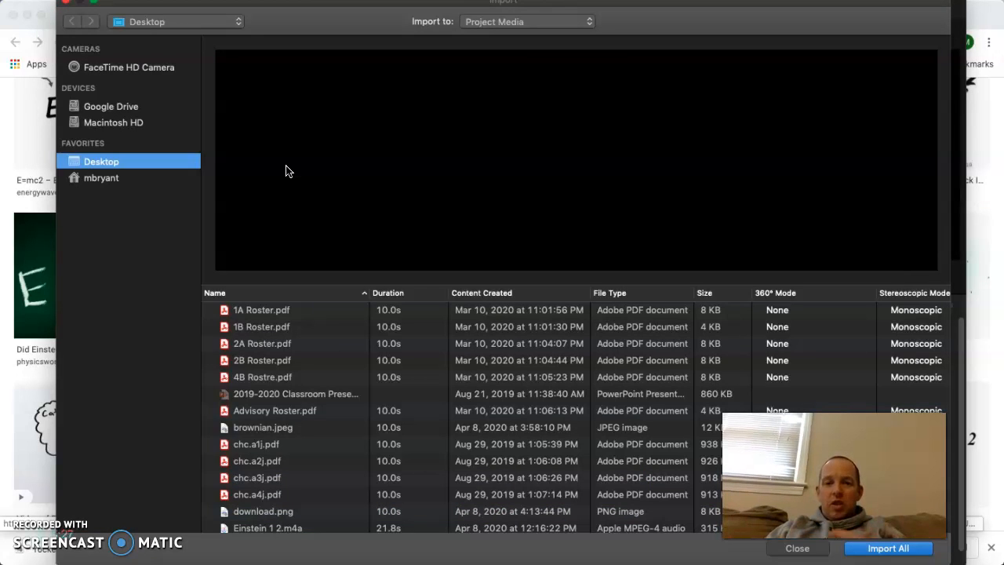
{"action": "scroll", "coordinate": [329, 467], "scroll_direction": "down", "scroll_amount": 3}
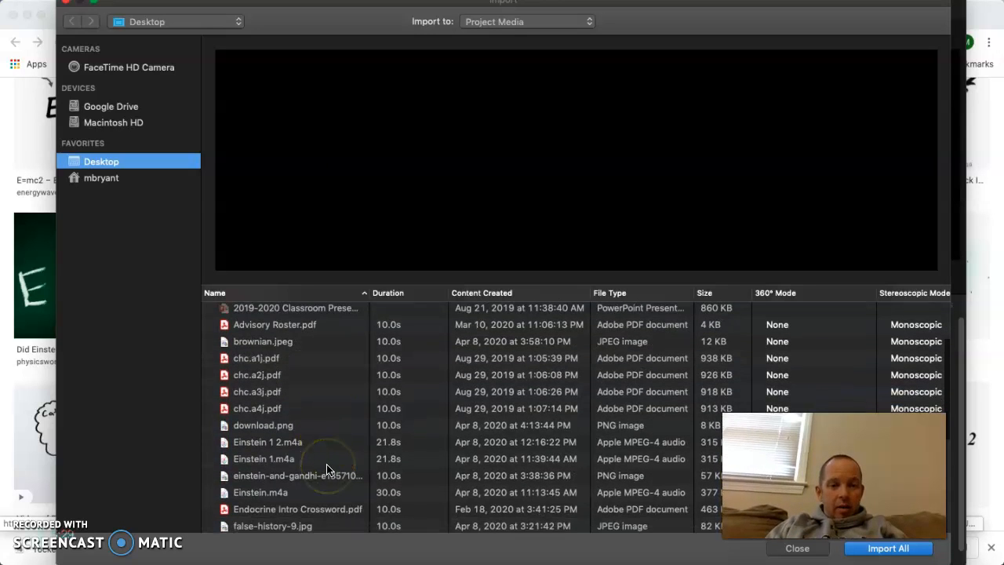
{"action": "scroll", "coordinate": [299, 463], "scroll_direction": "down", "scroll_amount": 8}
{"action": "left_click", "coordinate": [265, 441]}
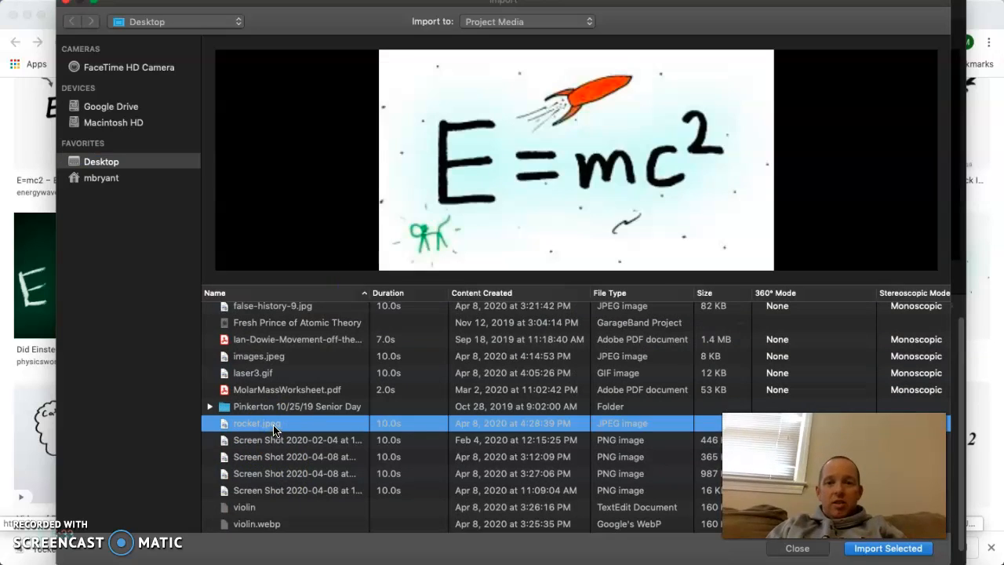
Add the folder just above and the screenshot just below rocket.jpeg to the import selection, and deselect both again
{"action": "mouse_move", "coordinate": [513, 192]}
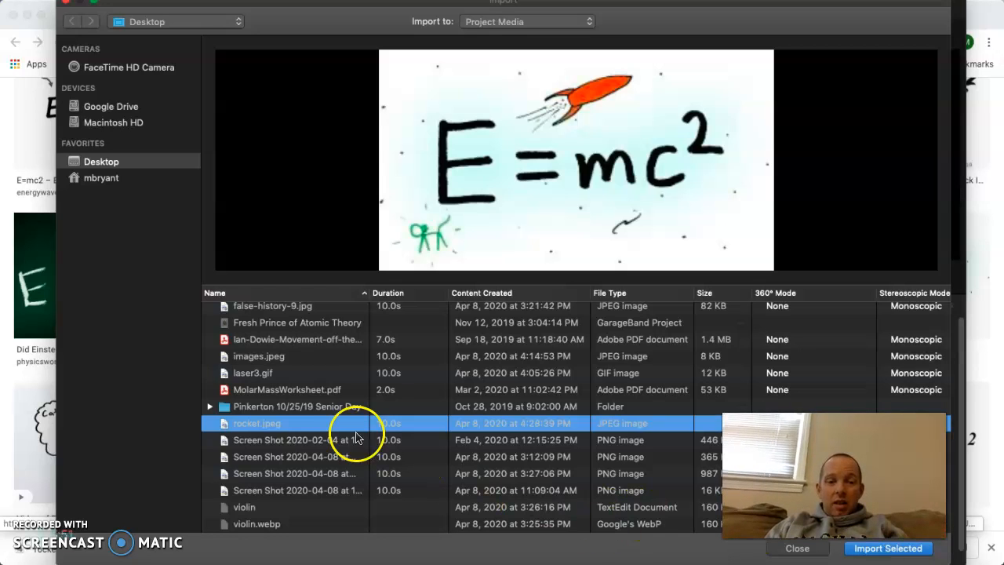
{"action": "left_click", "coordinate": [299, 406], "text": "super"}
{"action": "left_click", "coordinate": [298, 440], "text": "super"}
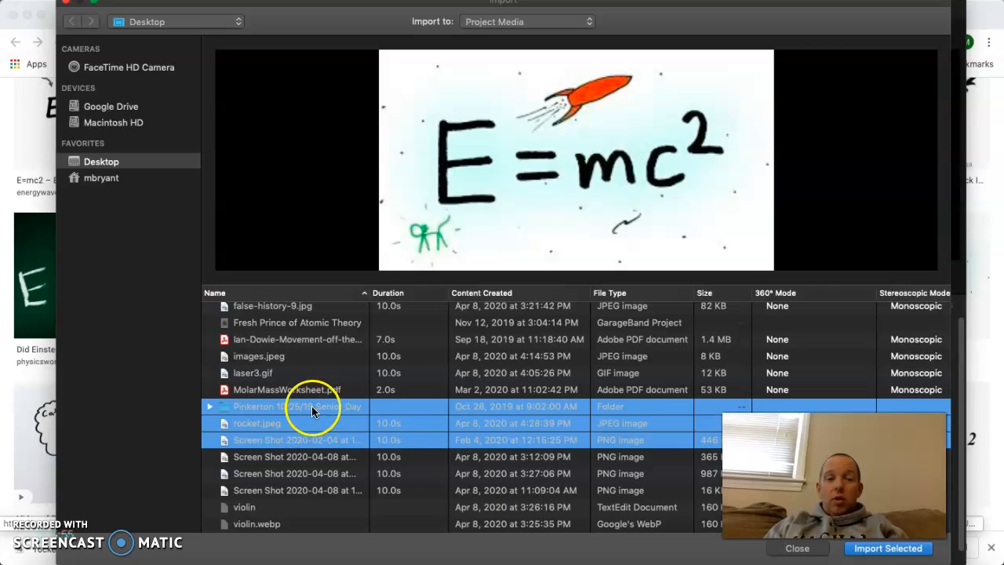
{"action": "left_click", "coordinate": [312, 406], "text": "super"}
{"action": "left_click", "coordinate": [303, 437], "text": "super"}
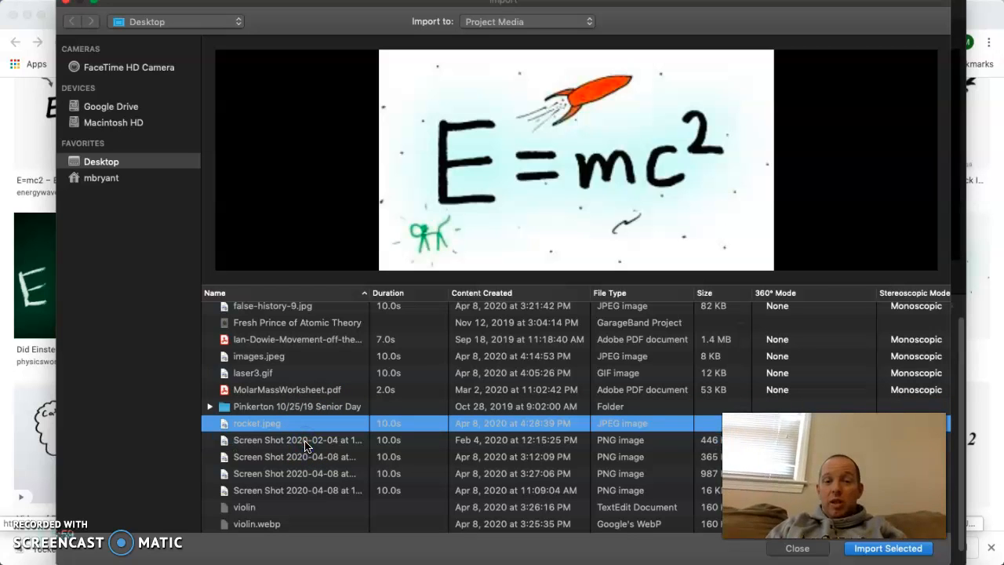
Import rocket.jpeg into the project media and add the E=mc2 image to the end of the timeline after the Photoelectric Effect clip
{"action": "mouse_move", "coordinate": [629, 262]}
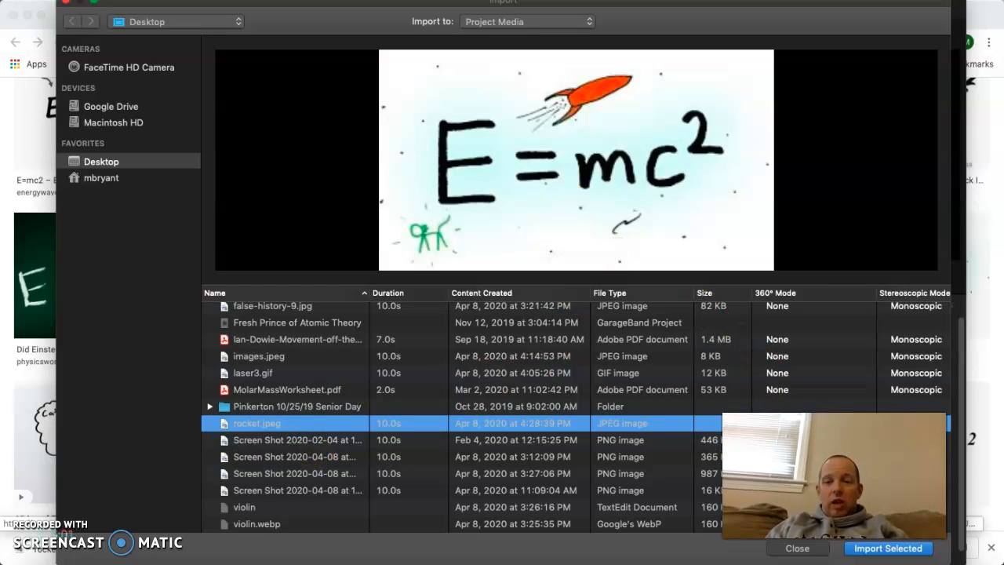
{"action": "left_click", "coordinate": [888, 548]}
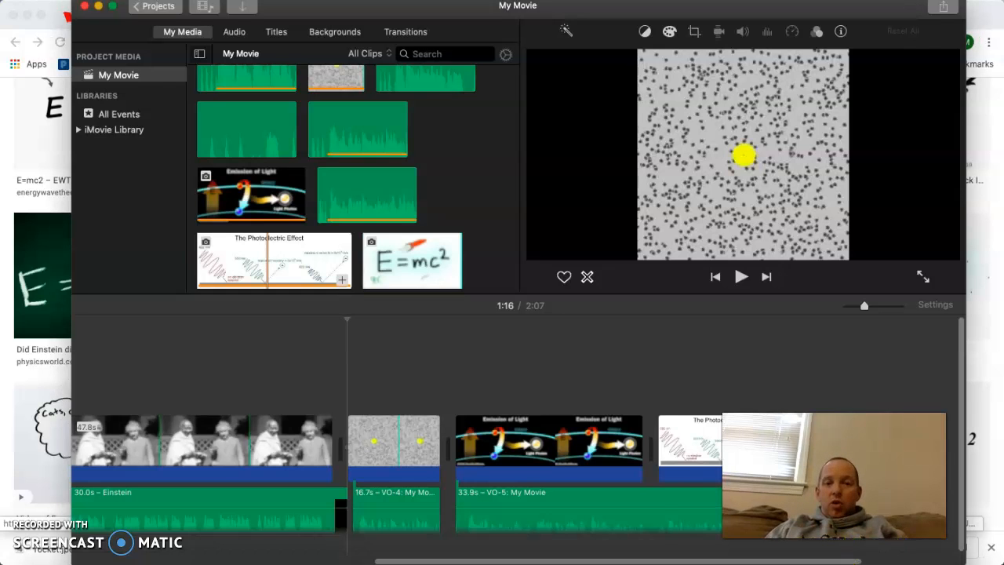
{"action": "left_click", "coordinate": [418, 263]}
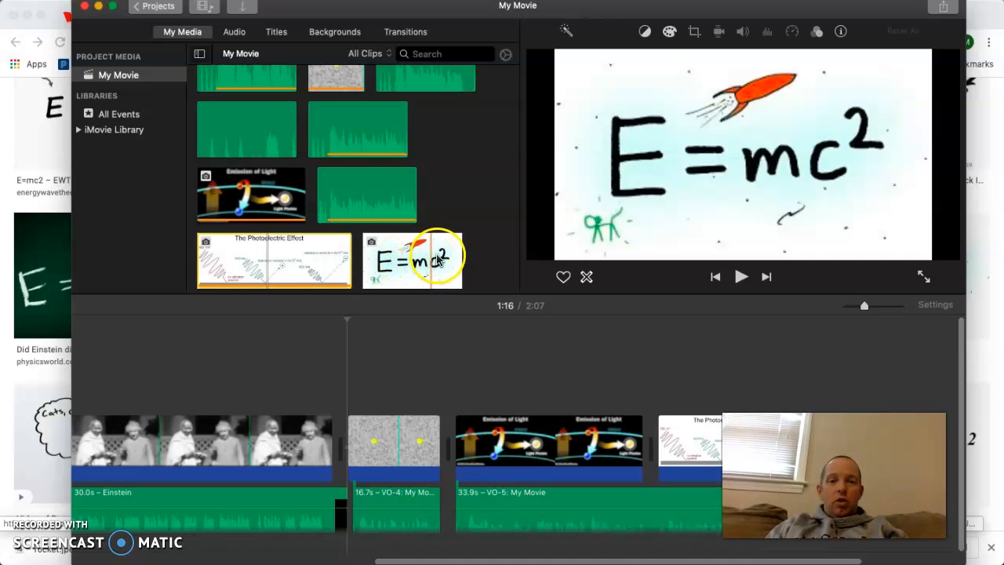
{"action": "left_click_drag", "start_coordinate": [452, 296], "coordinate": [867, 402]}
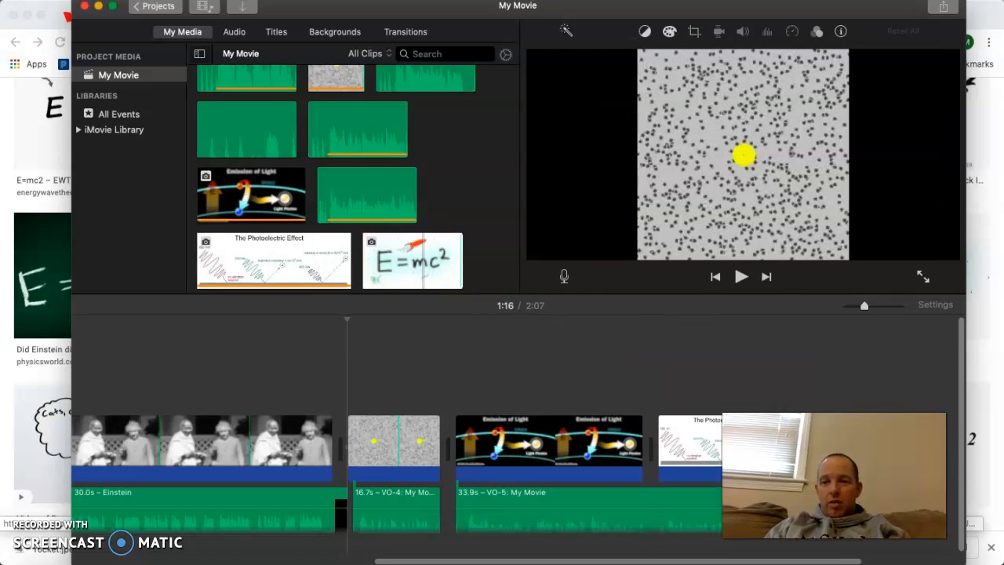
{"action": "left_click", "coordinate": [910, 410]}
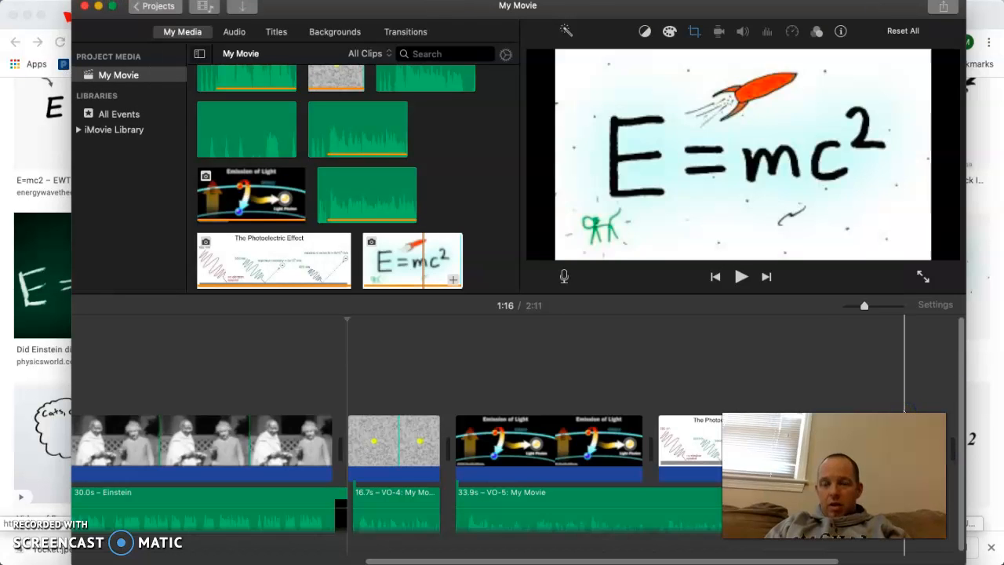
Place the playhead at the start of the E=mc2 clip in the timeline
{"action": "left_click", "coordinate": [820, 375]}
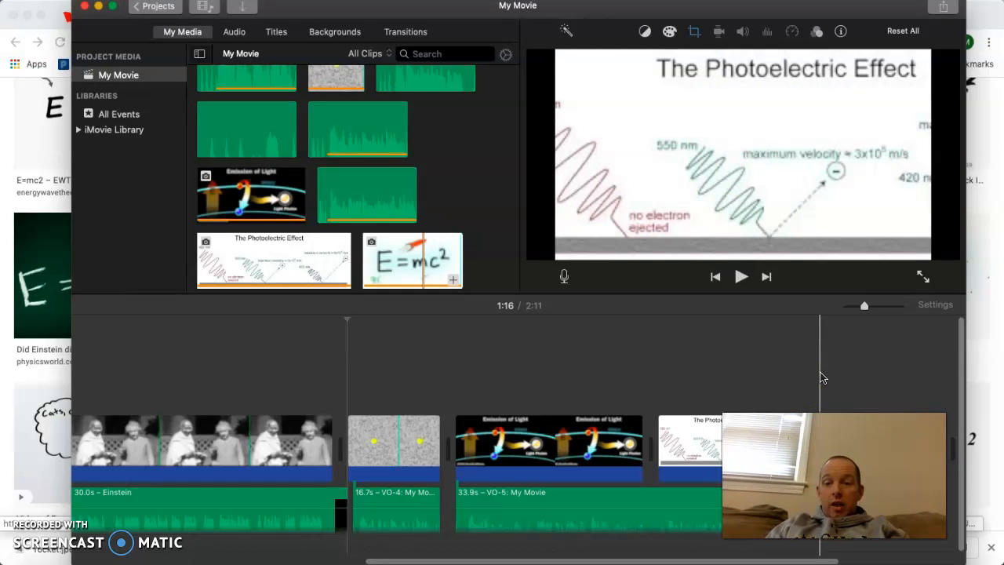
{"action": "left_click", "coordinate": [854, 397]}
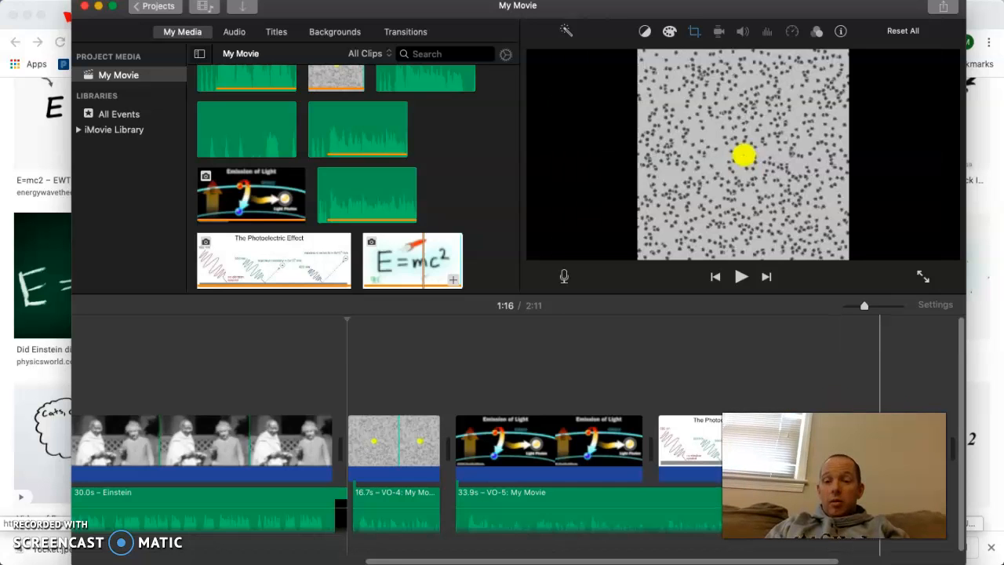
{"action": "left_click", "coordinate": [895, 386]}
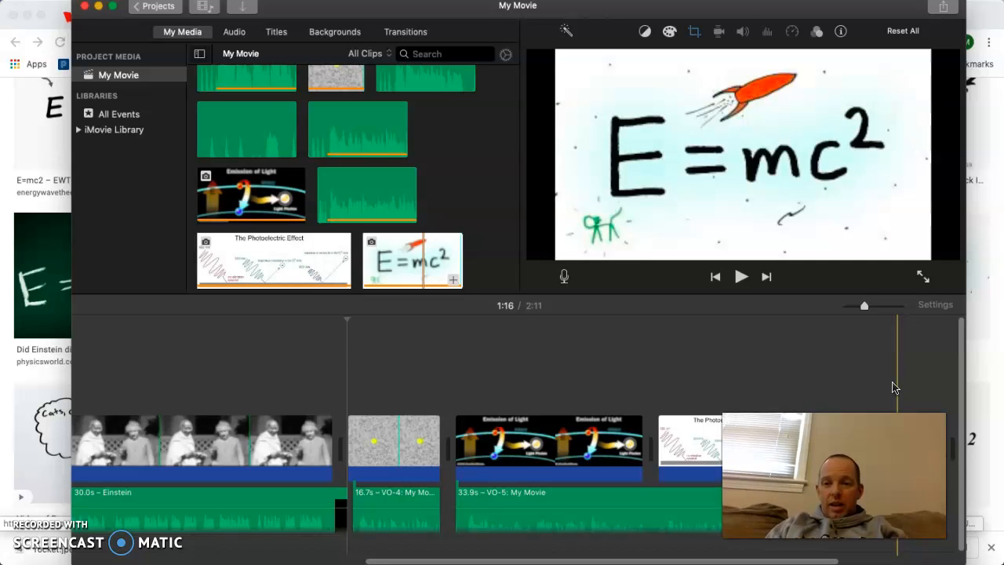
{"action": "left_click", "coordinate": [893, 383]}
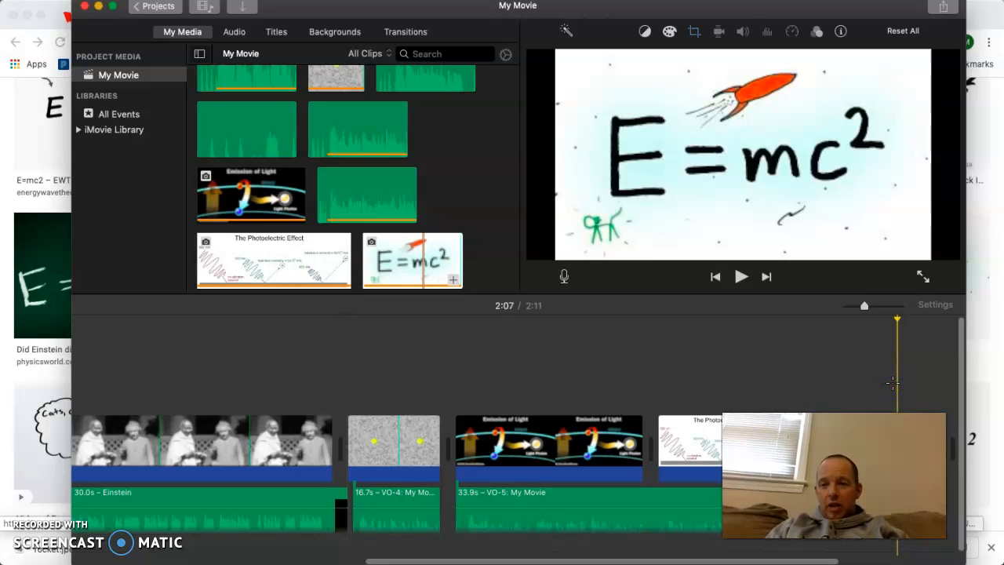
{"action": "left_click", "coordinate": [623, 179]}
{"action": "left_click", "coordinate": [374, 168]}
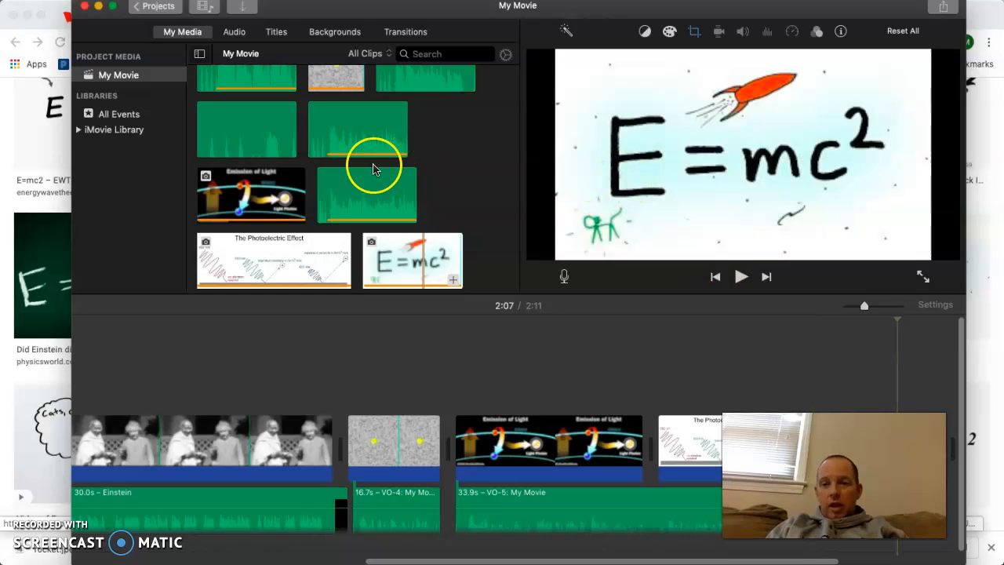
{"action": "key", "text": "Down"}
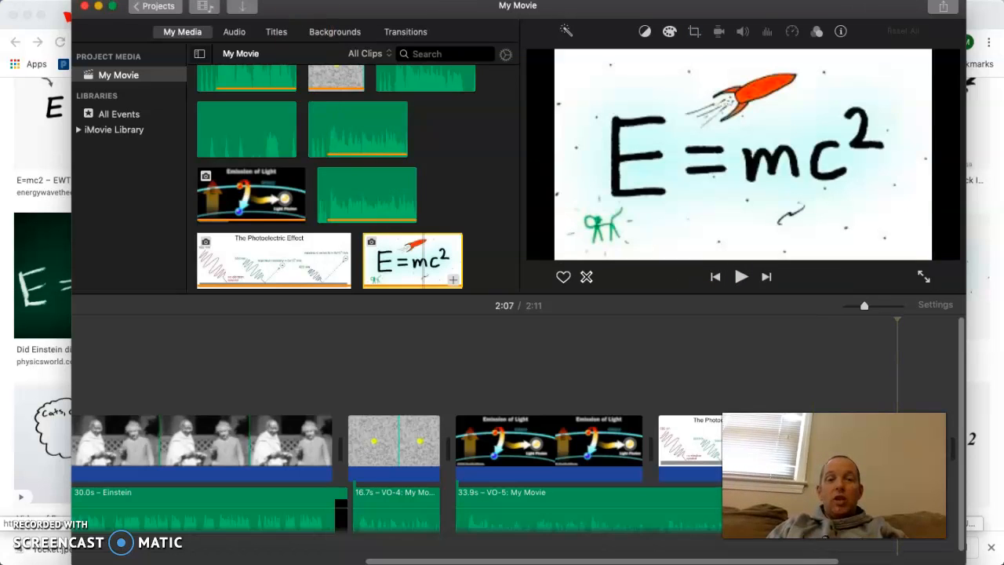
{"action": "left_click", "coordinate": [263, 0]}
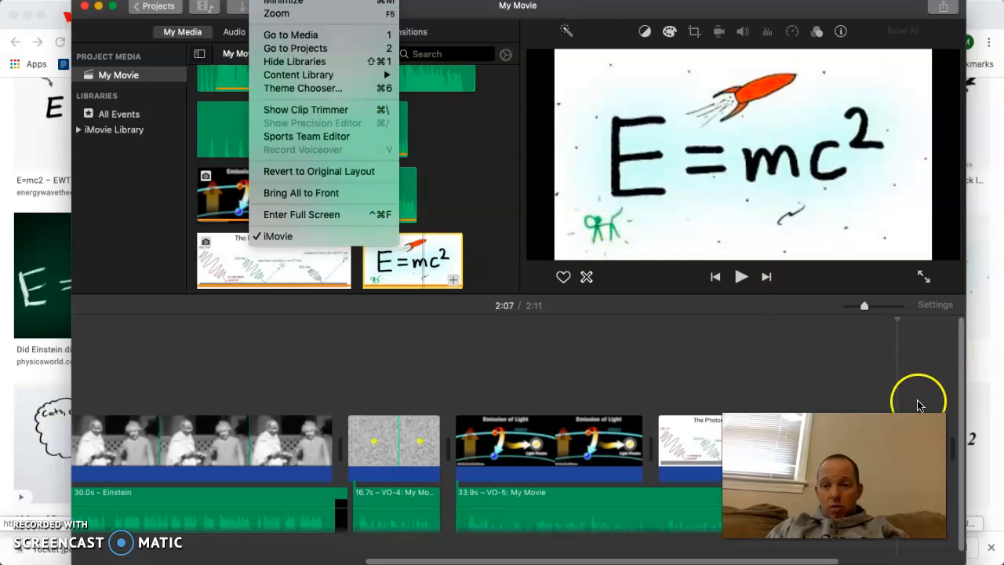
{"action": "left_click", "coordinate": [902, 361]}
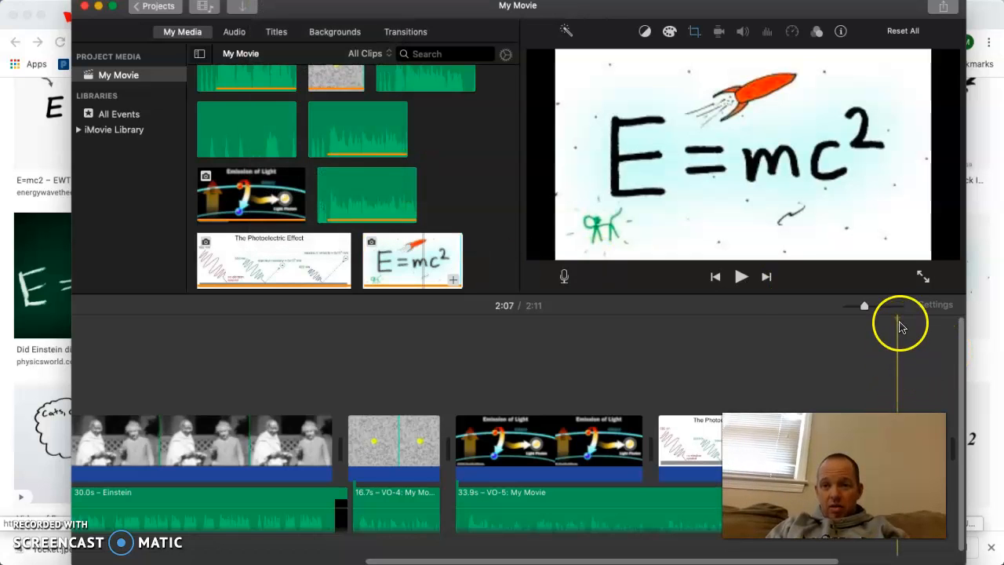
Set the playhead at 2:08 within the E=mc2 clip and bring up the Record Voiceover controls
{"action": "left_click", "coordinate": [902, 366]}
{"action": "left_click", "coordinate": [588, 150]}
{"action": "left_click", "coordinate": [275, 0]}
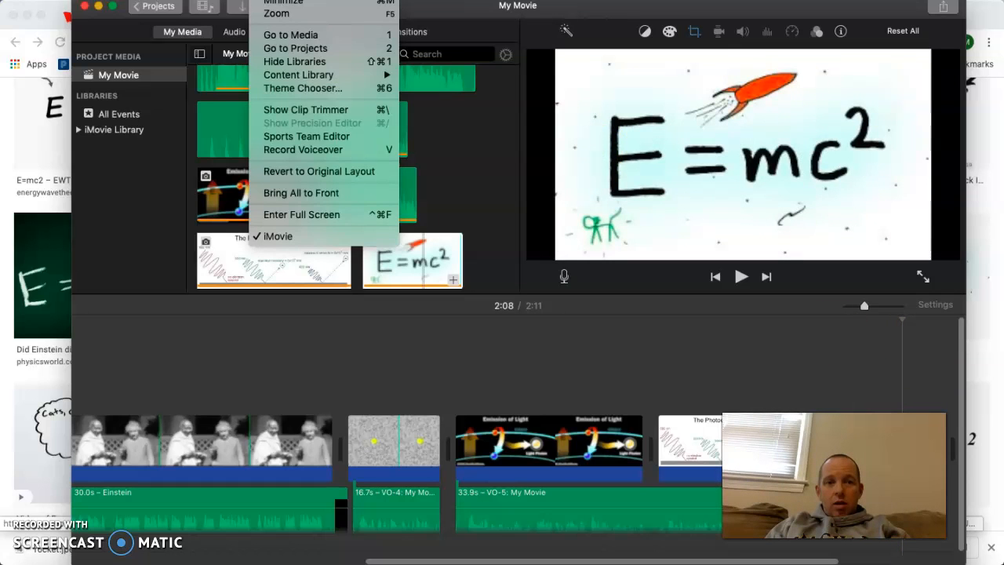
{"action": "left_click", "coordinate": [304, 151]}
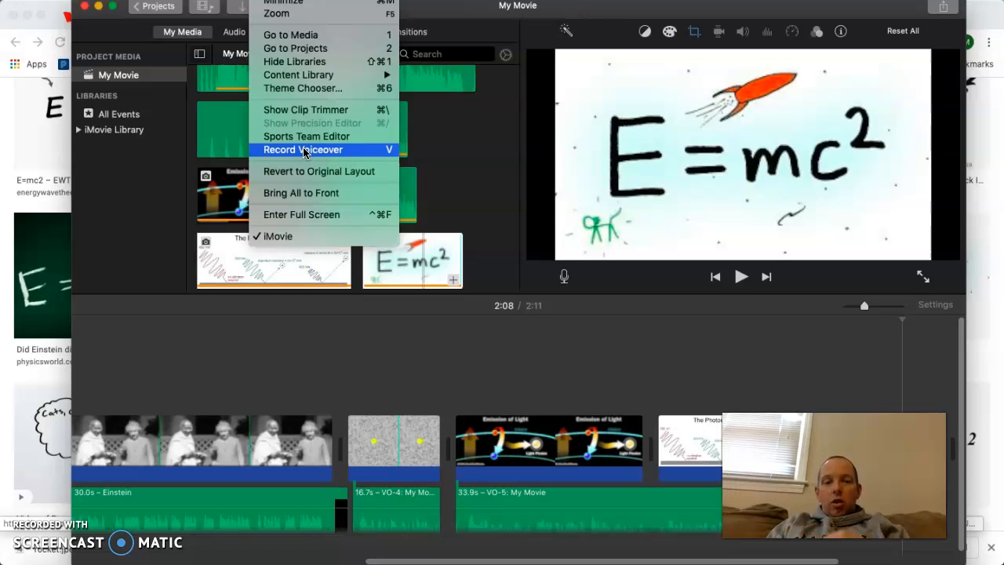
{"action": "left_click", "coordinate": [304, 150]}
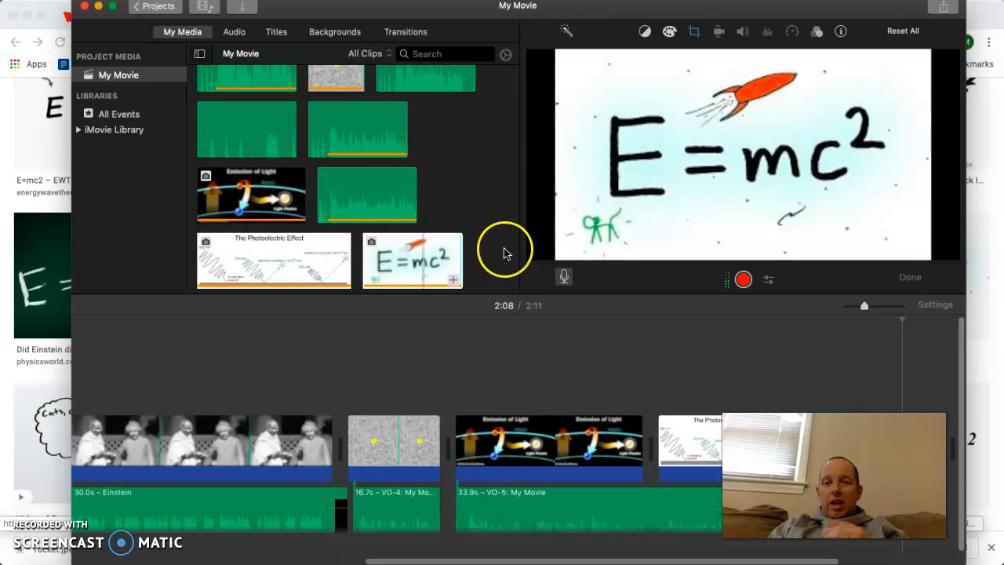
Review the voiceover recording options, including input source, volume and project muting, and close them
{"action": "left_click", "coordinate": [743, 283]}
{"action": "left_click", "coordinate": [765, 284]}
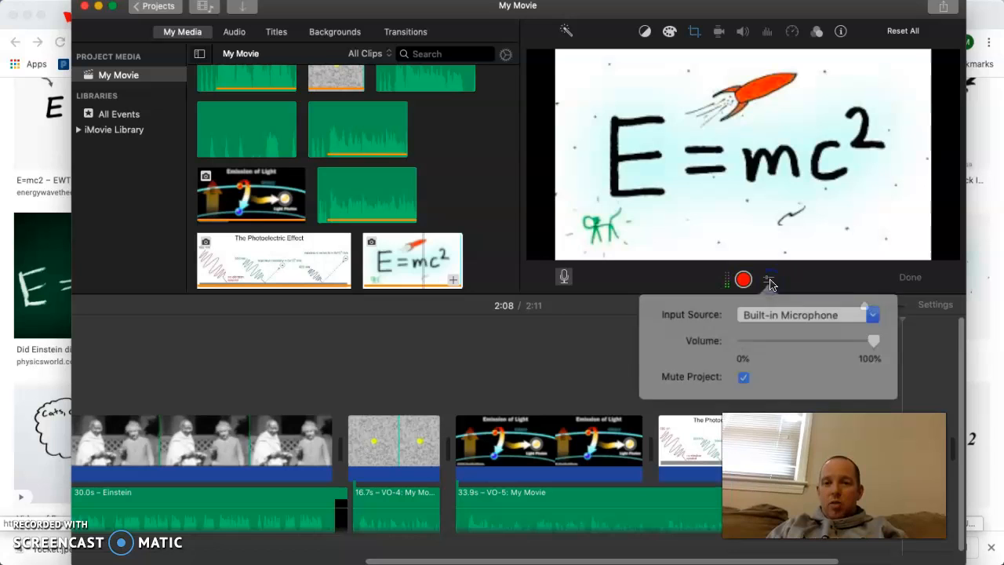
{"action": "left_click", "coordinate": [782, 312]}
{"action": "left_click", "coordinate": [799, 312]}
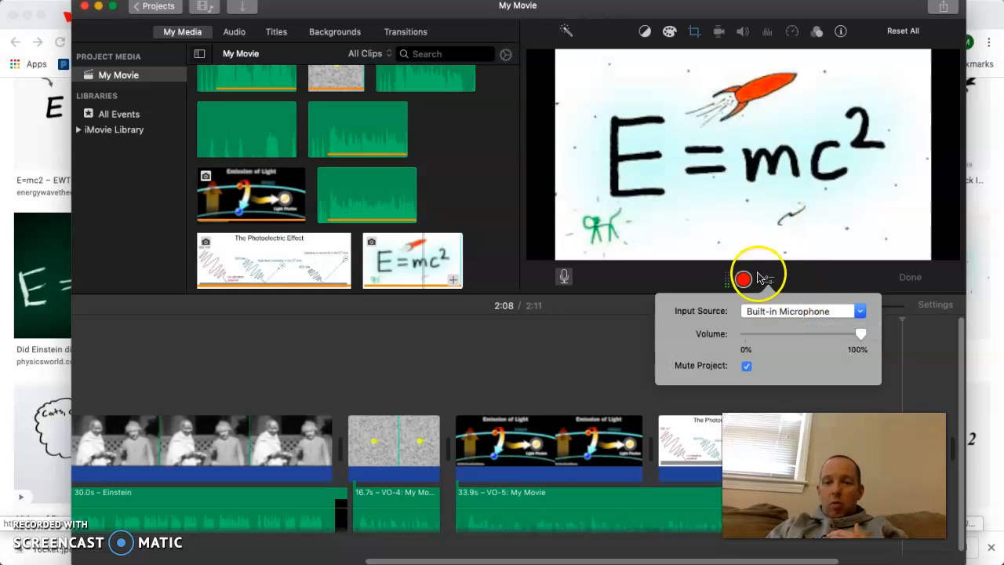
{"action": "left_click", "coordinate": [765, 280]}
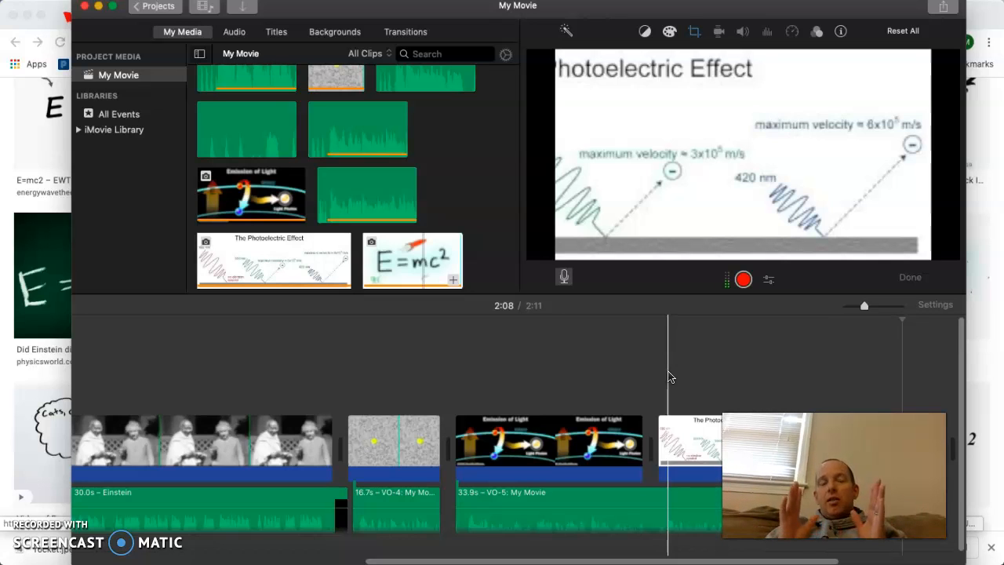
{"action": "left_click", "coordinate": [372, 206]}
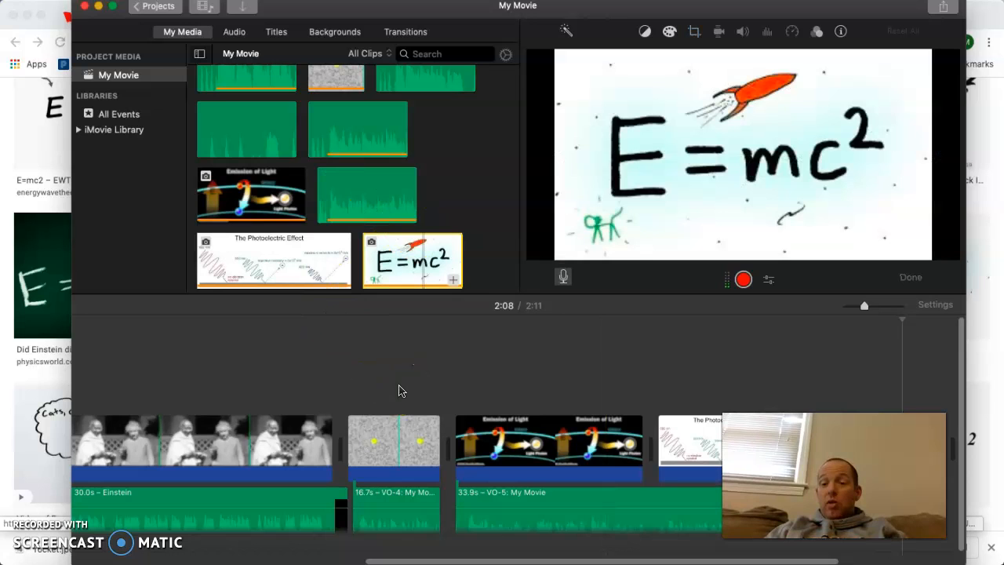
{"action": "left_click", "coordinate": [185, 414]}
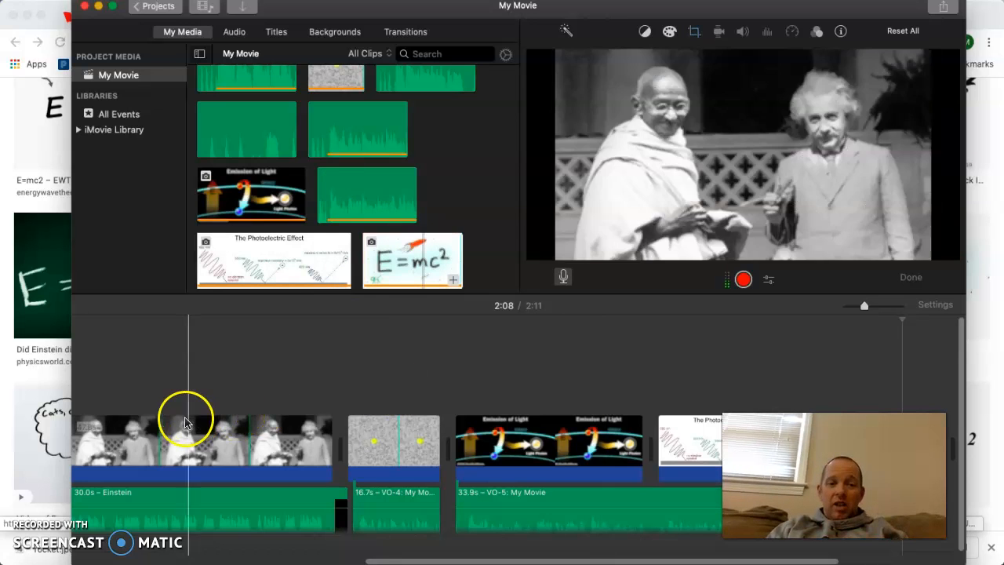
{"action": "left_click", "coordinate": [33, 534]}
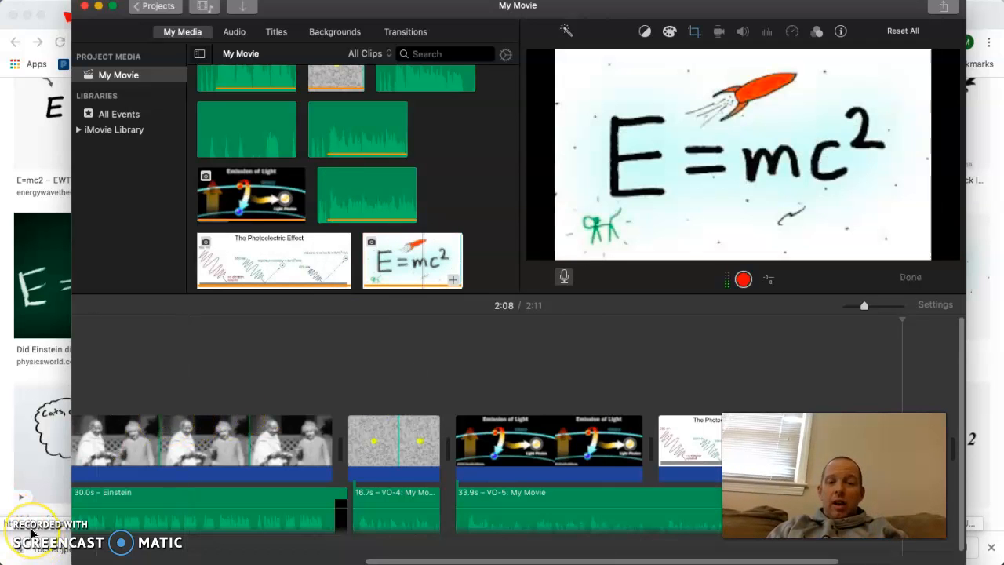